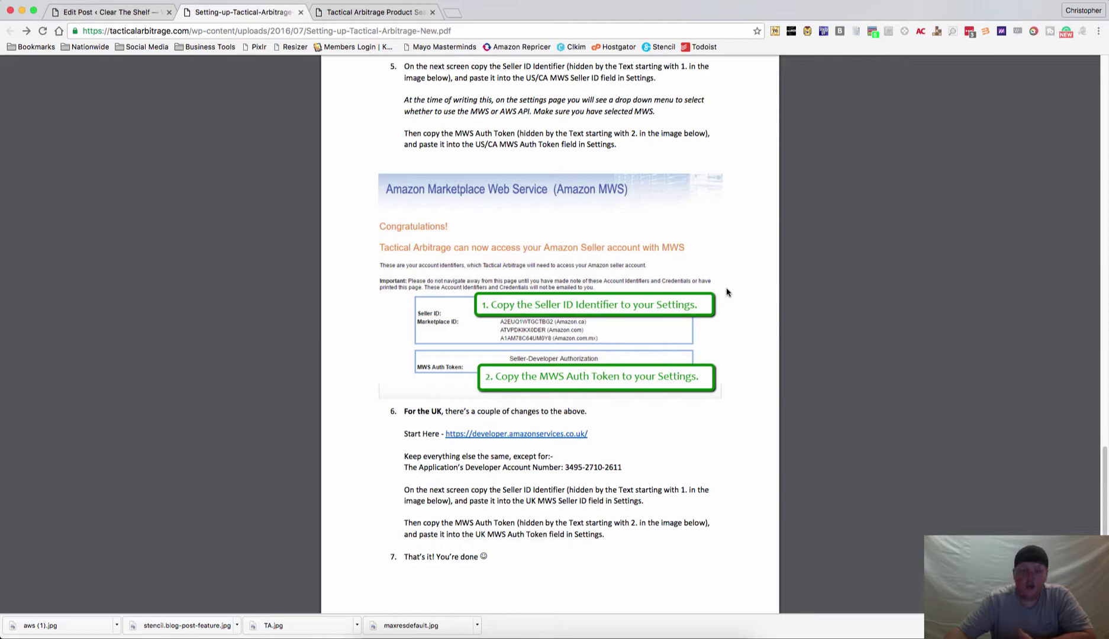
Scroll the setup guide PDF back up to step 1 (developer.amazonservices.com)
scroll(727, 293, up, 5)
scroll(726, 292, up, 20)
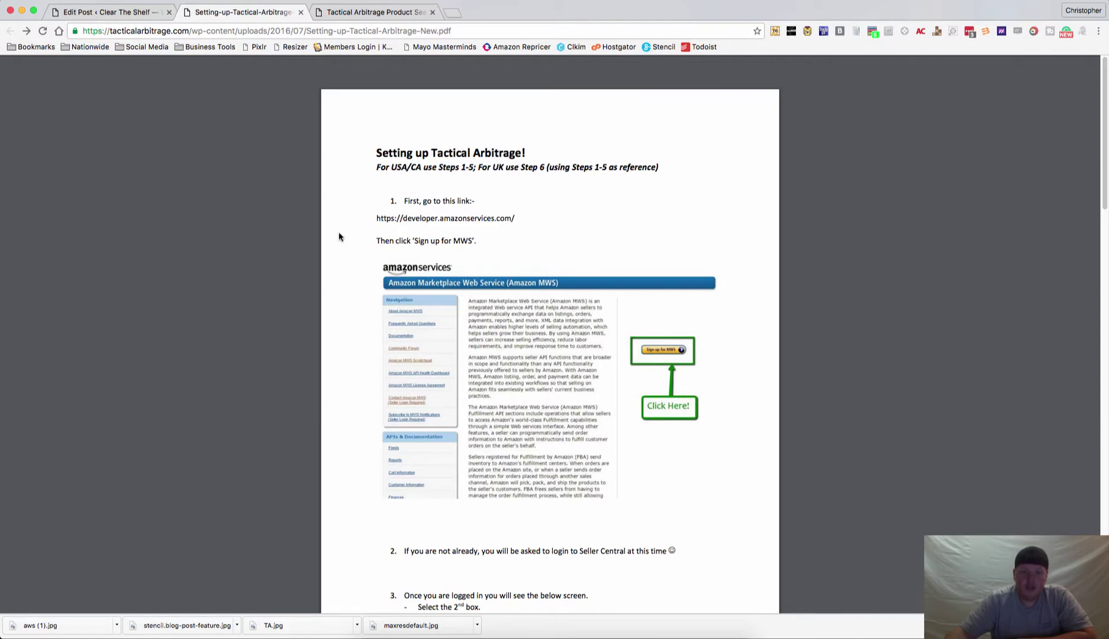
Switch to the Tactical Arbitrage tab and go to its Videos / FAQ page
click(370, 12)
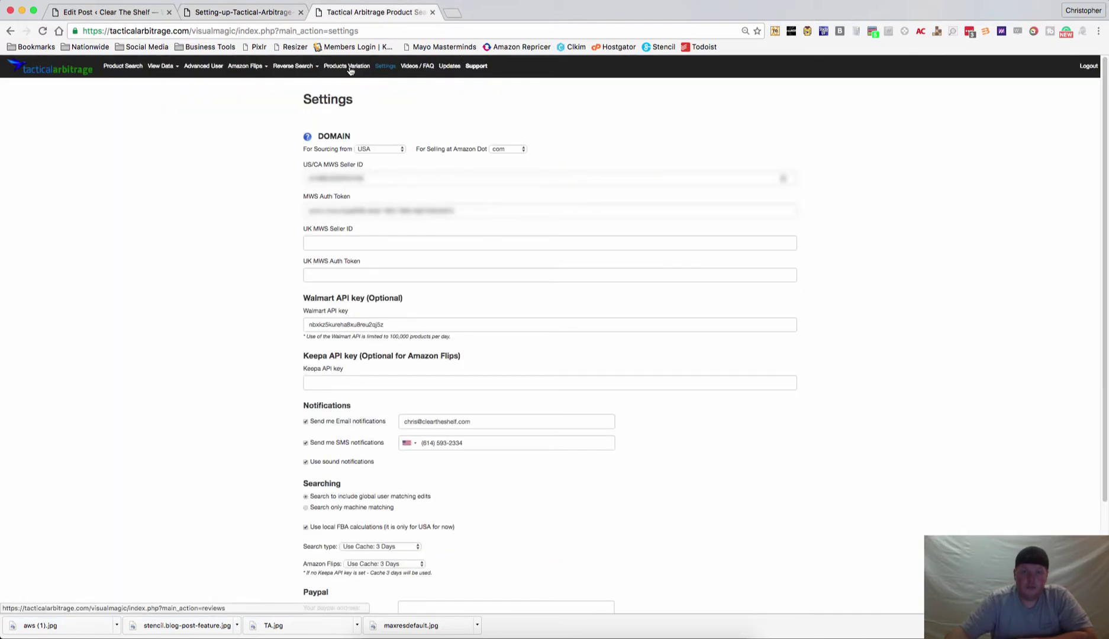
click(413, 68)
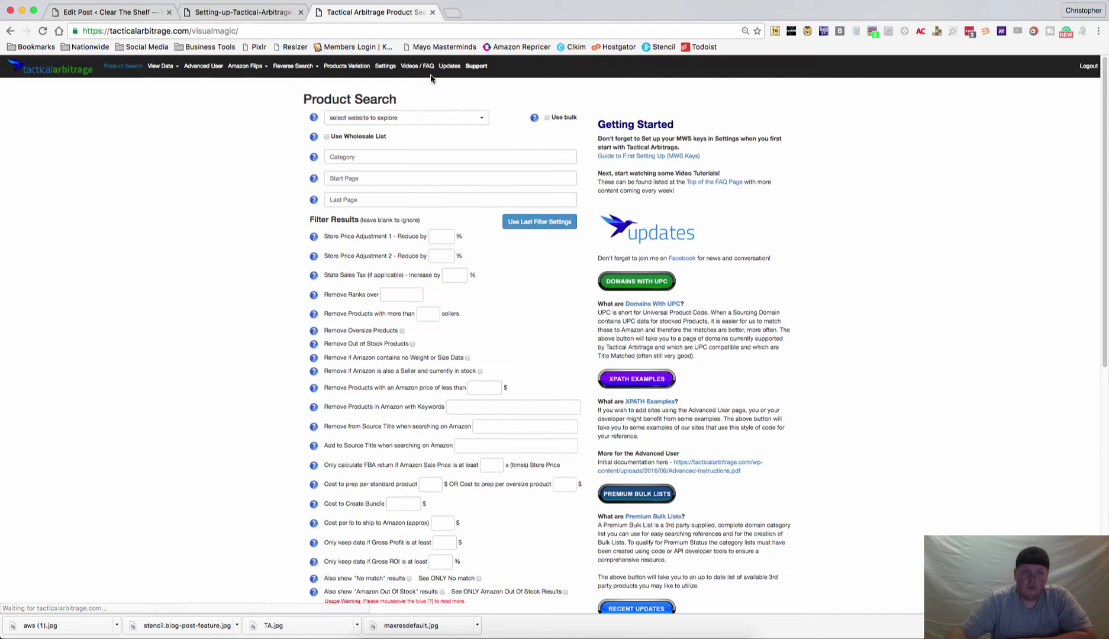
click(420, 75)
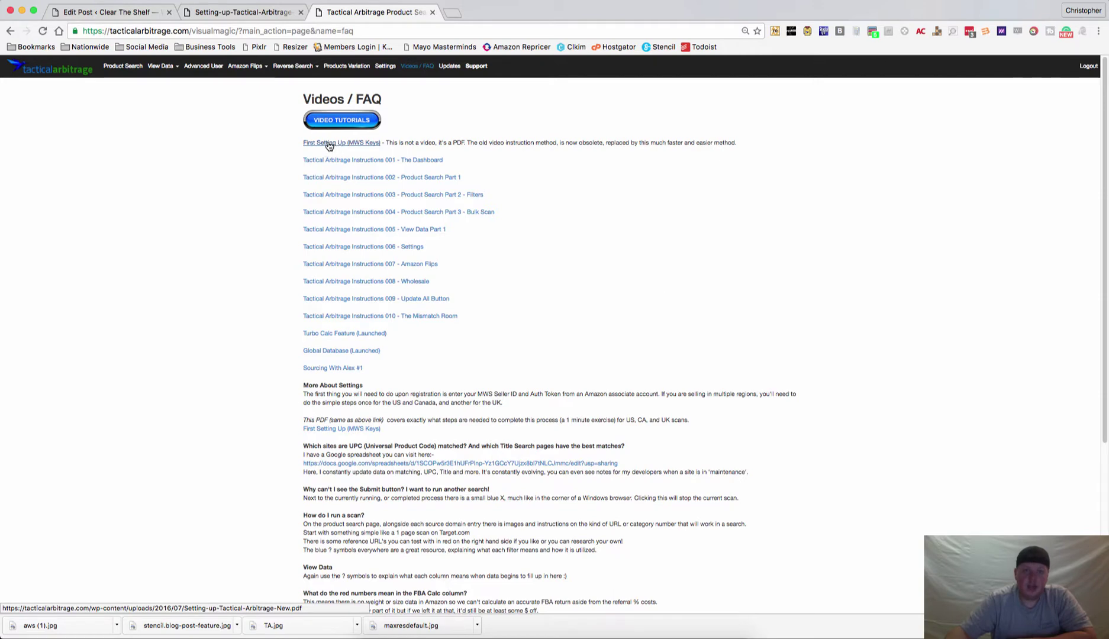
Open the First Setting Up (MWS Keys) PDF and open its developer.amazonservices.com link in a new tab
click(249, 13)
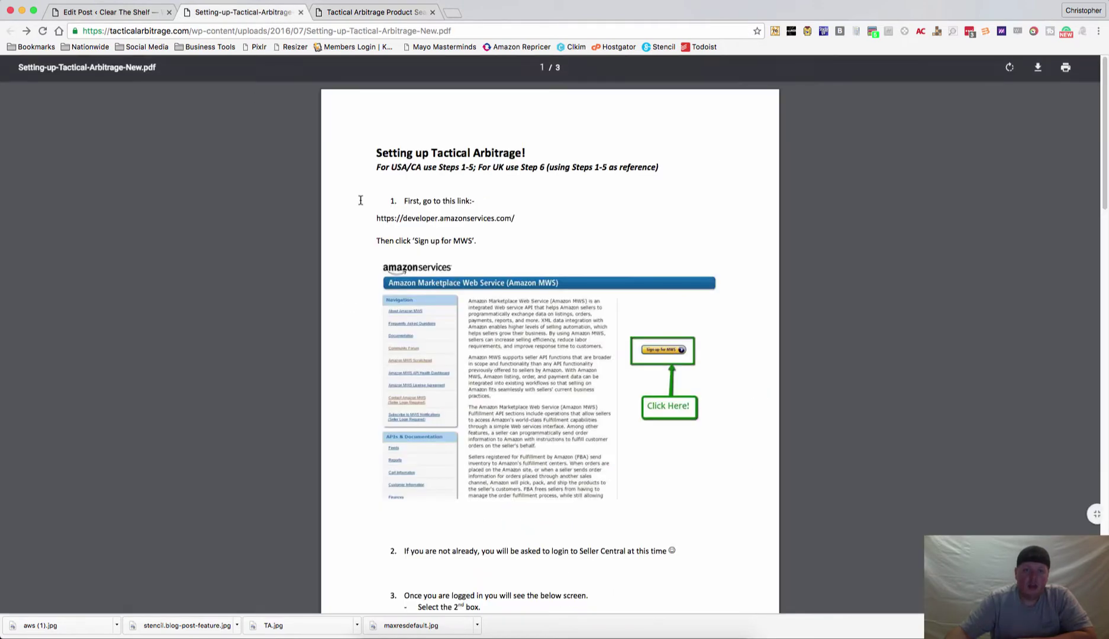
scroll(547, 217, down, 3)
scroll(536, 366, down, 3)
scroll(537, 367, up, 6)
scroll(537, 366, down, 5)
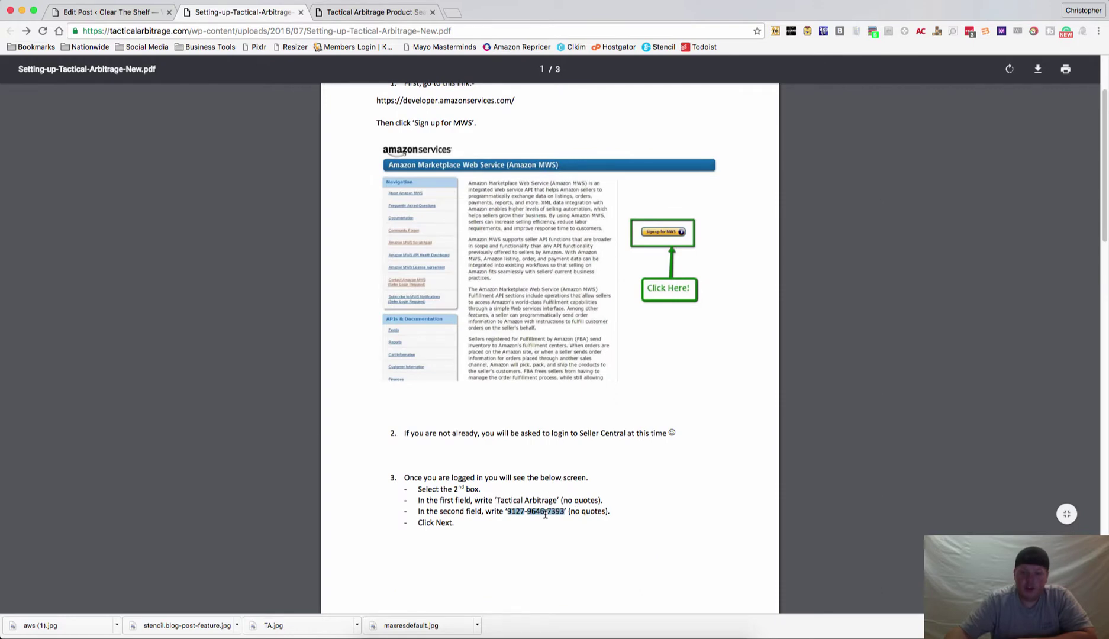
right_click(465, 105)
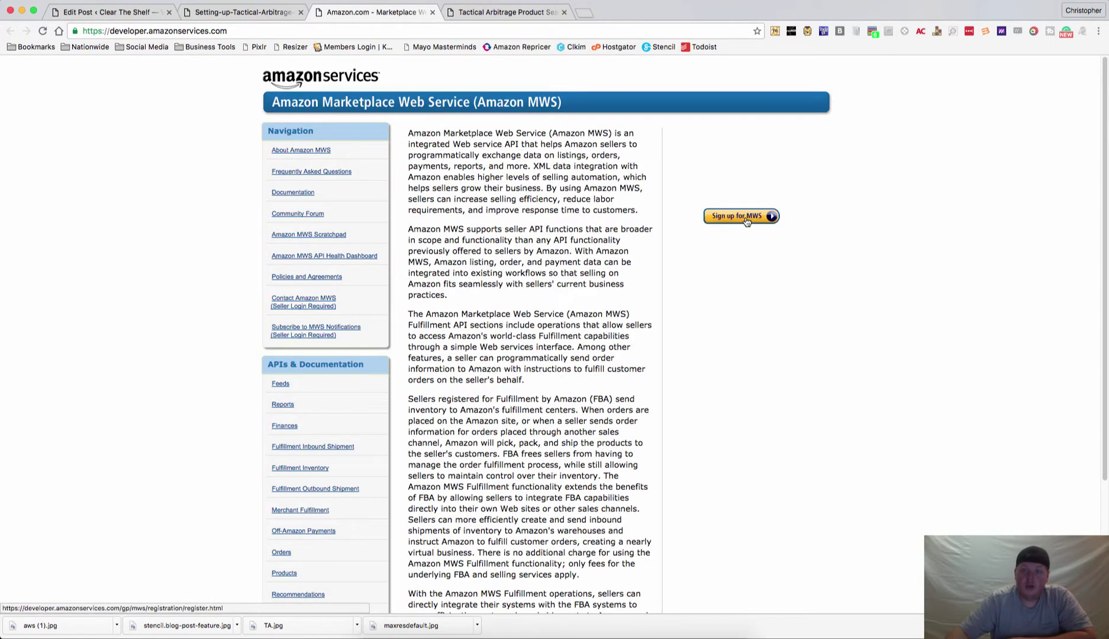
Choose 'Sign up for MWS' on the Amazon Marketplace Web Service page
click(747, 221)
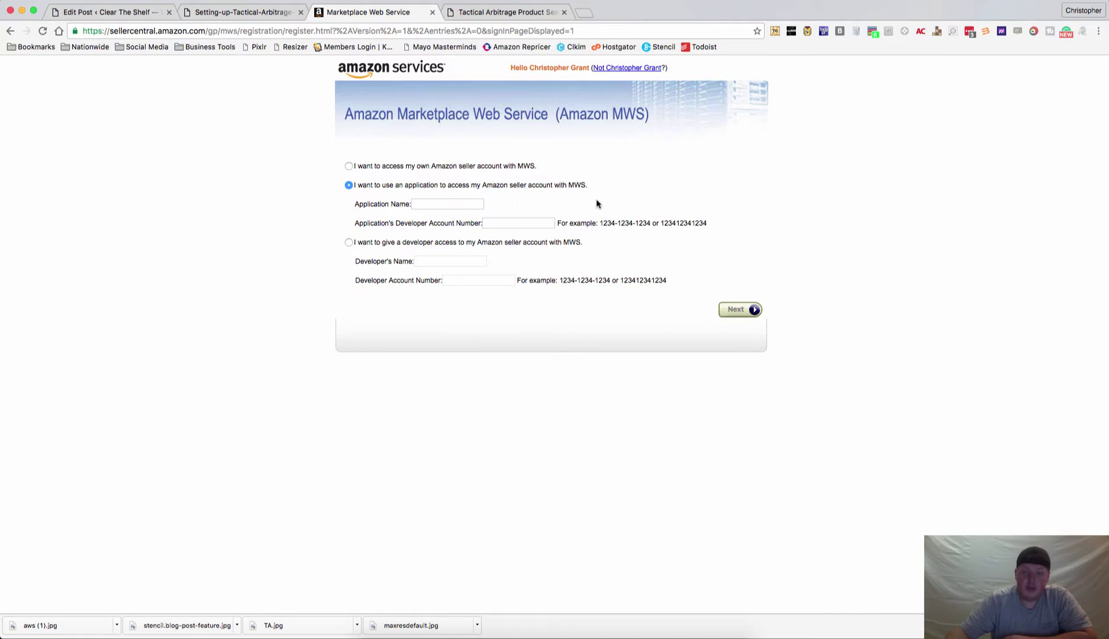
Fill the Application Name with 'Tactical Arbitrage' using the browser's autofill suggestion
click(430, 203)
text(Tactical)
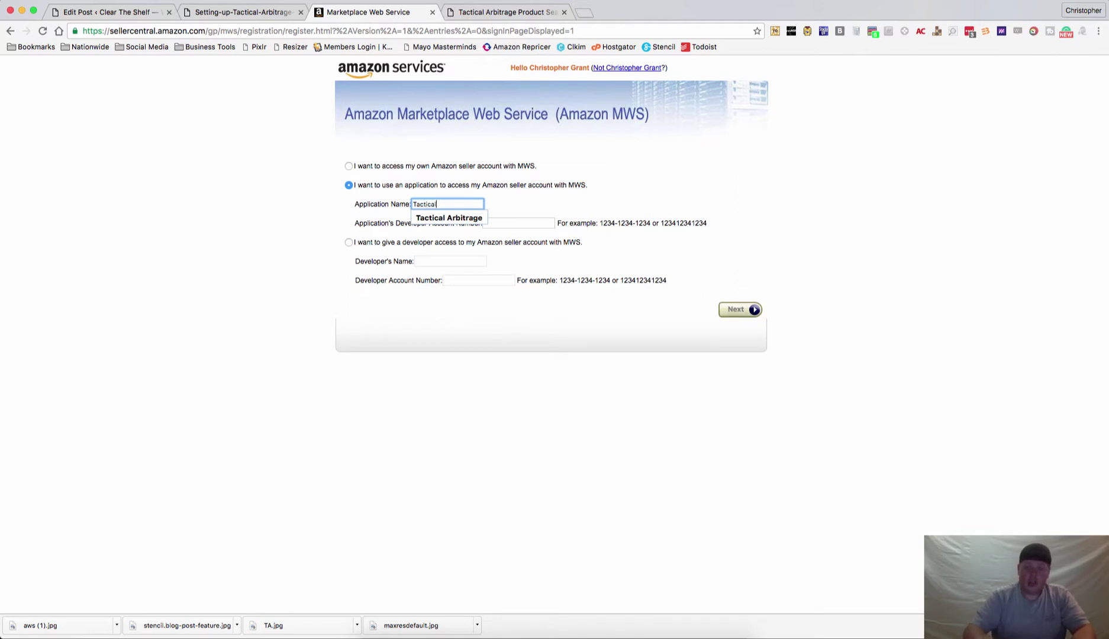
key(Down)
key(Return)
click(519, 223)
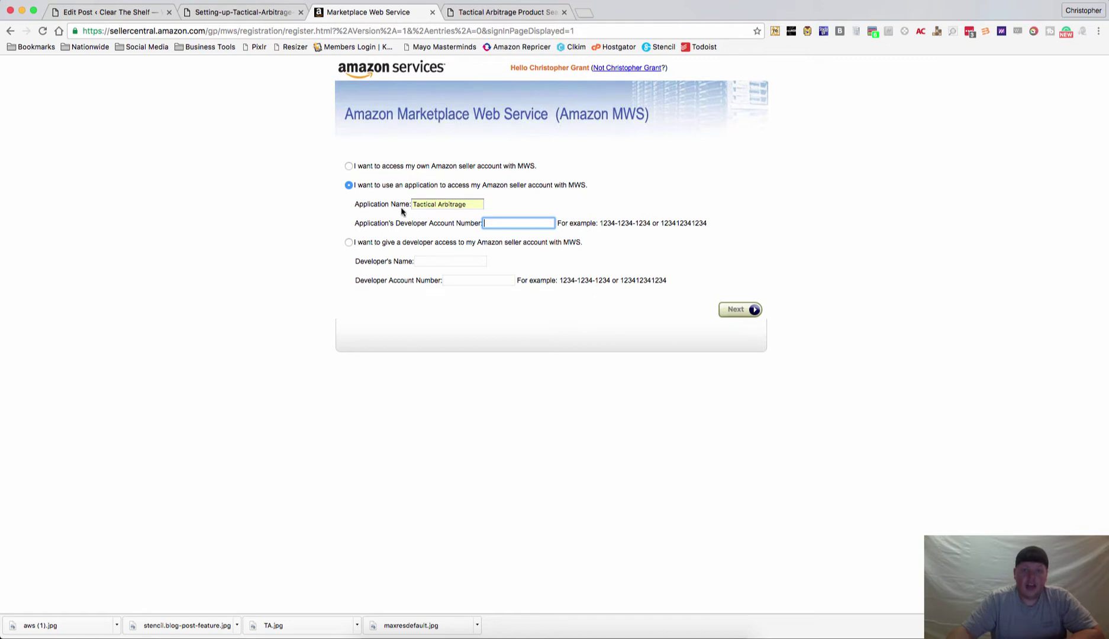
Select the developer account number listed in step 3 of the setup guide PDF
click(264, 16)
scroll(520, 466, down, 1)
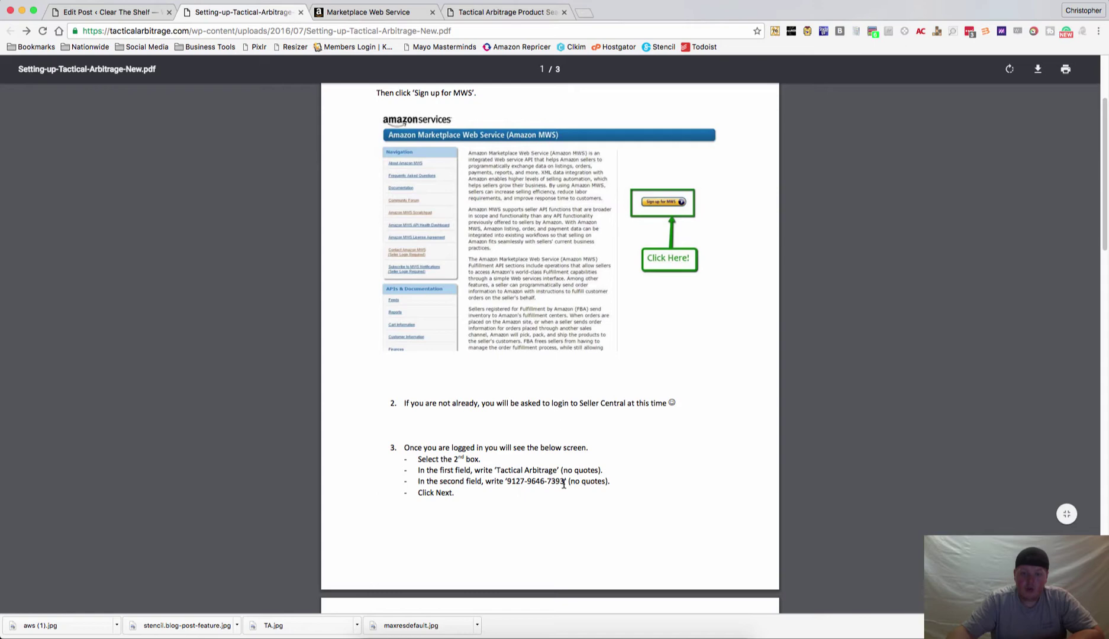
drag(565, 484, 508, 483)
key(super+c)
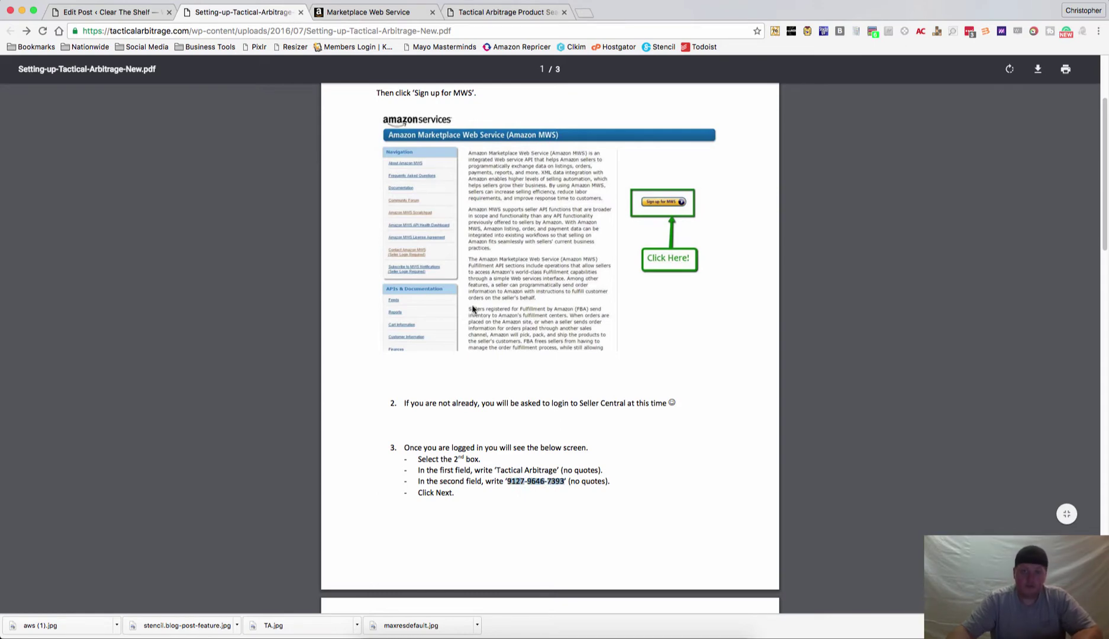
Paste the developer account number with both dashes removed and submit the form
click(372, 12)
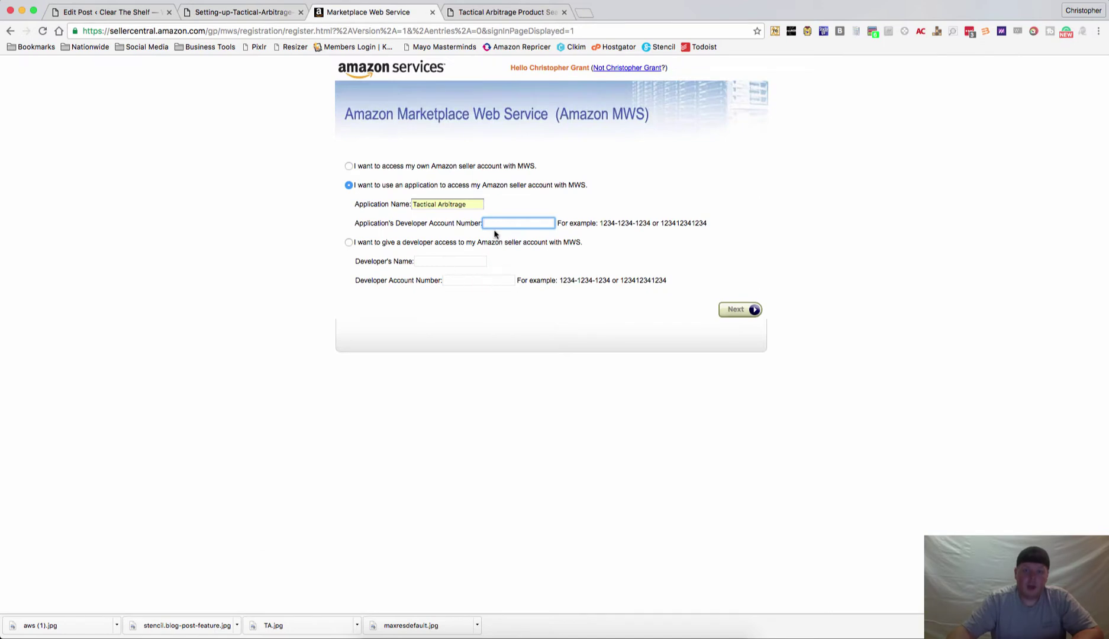
key(super+v)
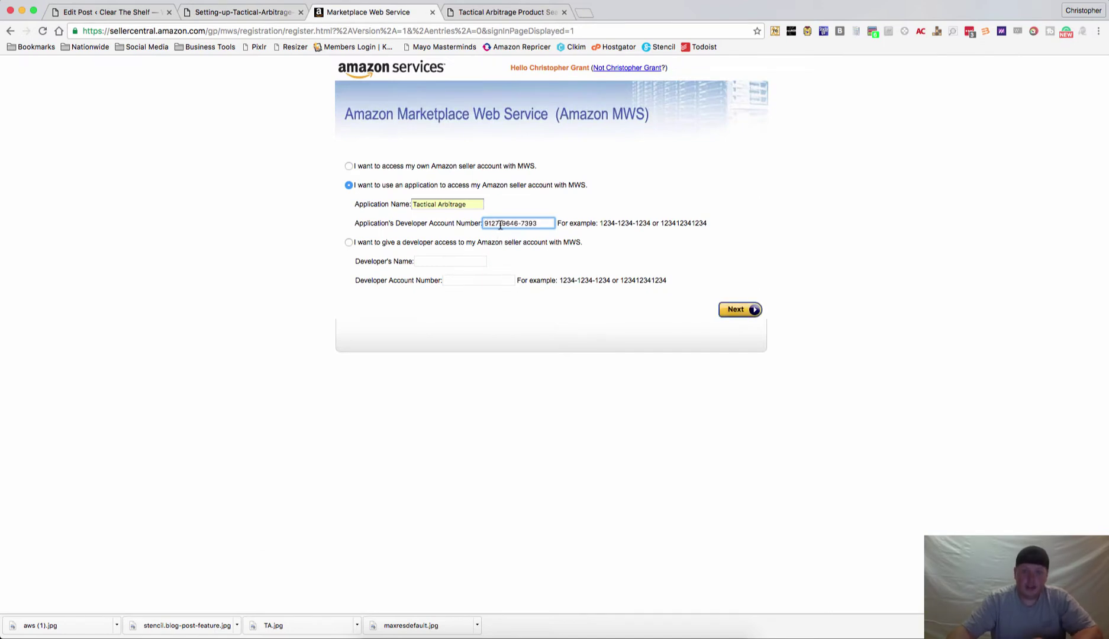
key(BackSpace)
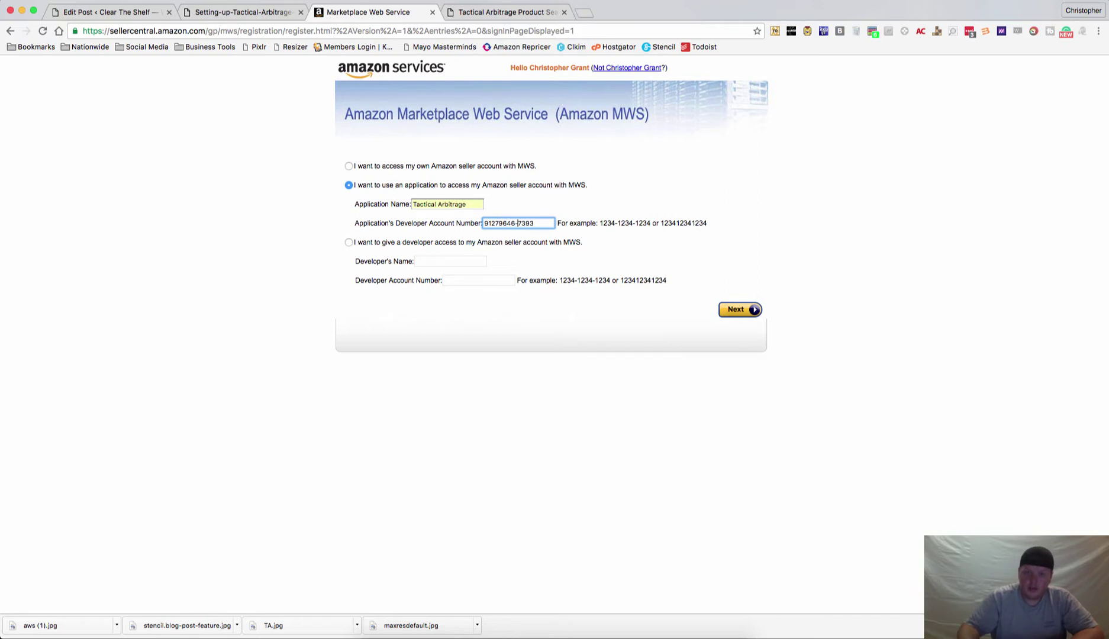
key(BackSpace)
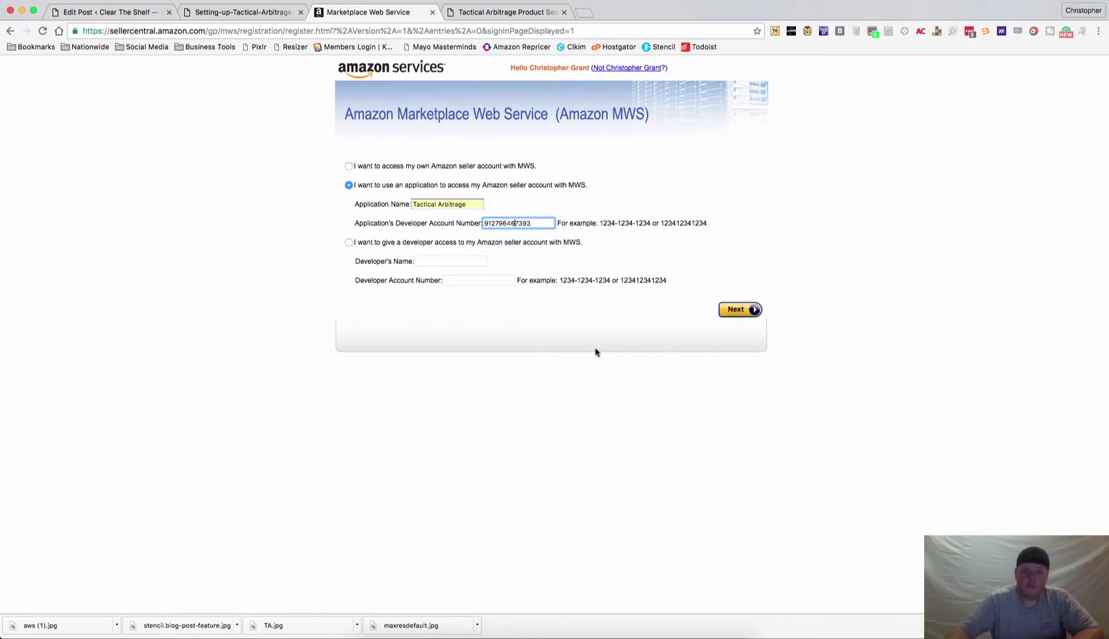
click(729, 311)
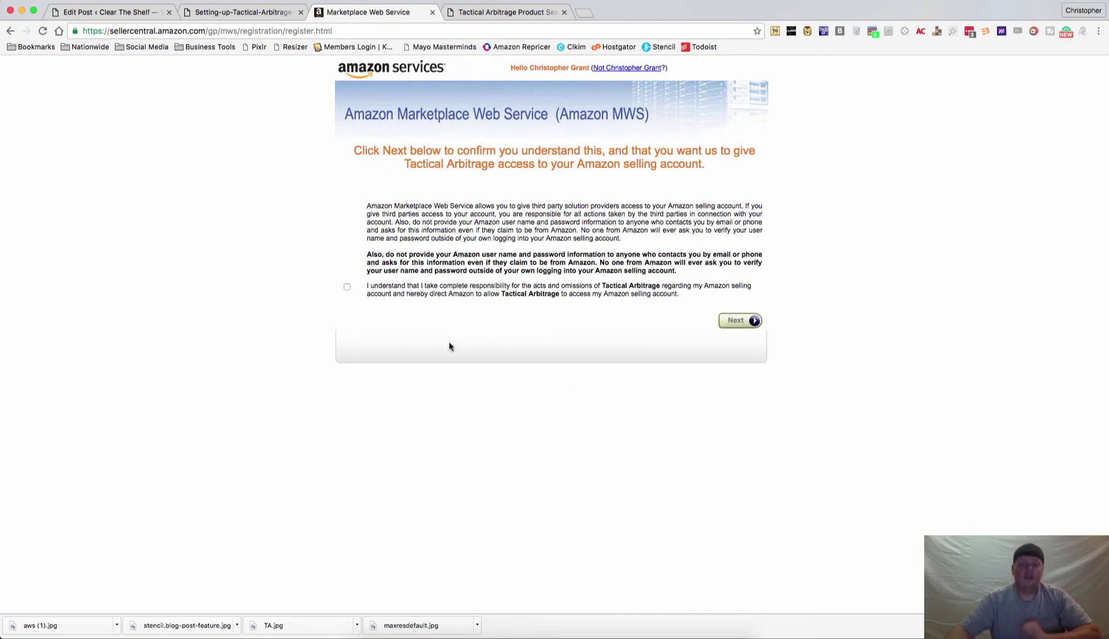
Accept complete responsibility and grant Tactical Arbitrage access to the selling account
click(346, 288)
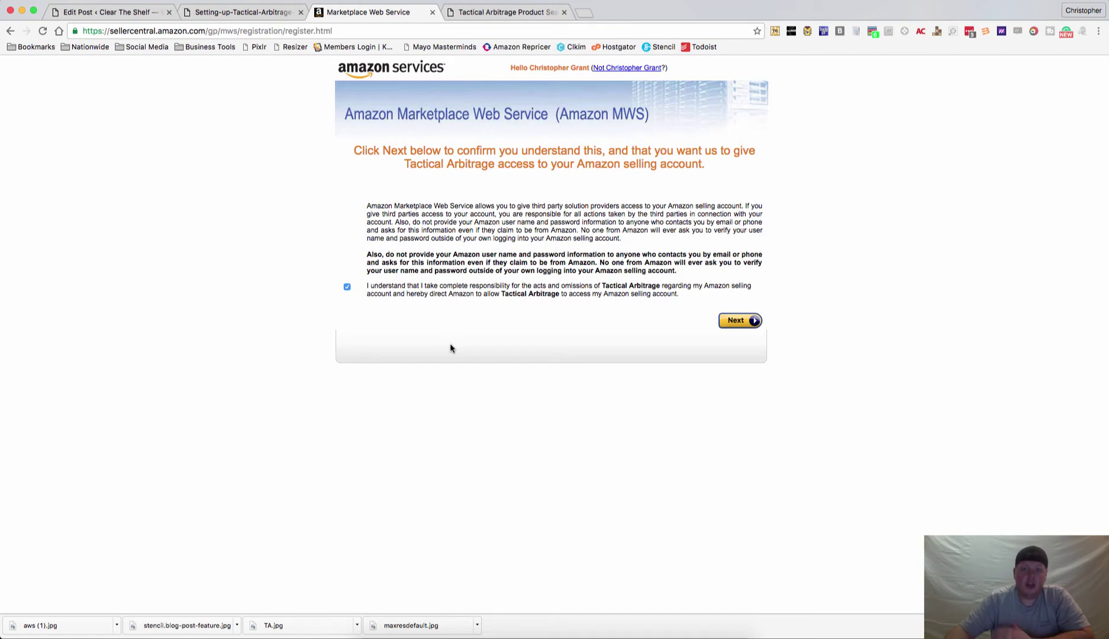
click(747, 329)
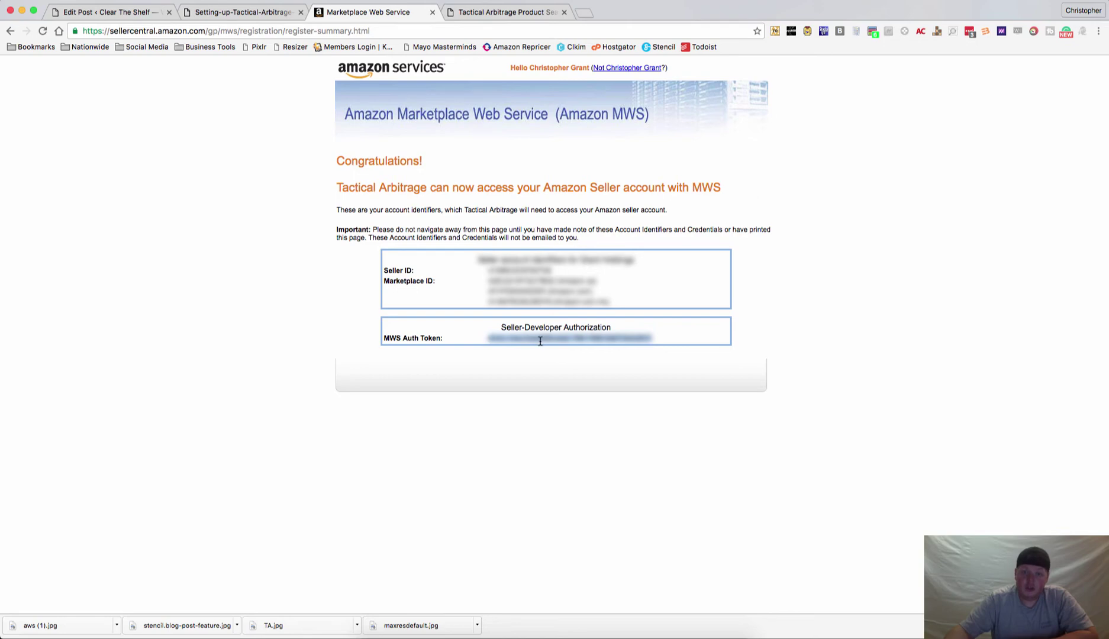
Open Tactical Arbitrage Settings and paste the MWS Auth Token into its field
click(496, 14)
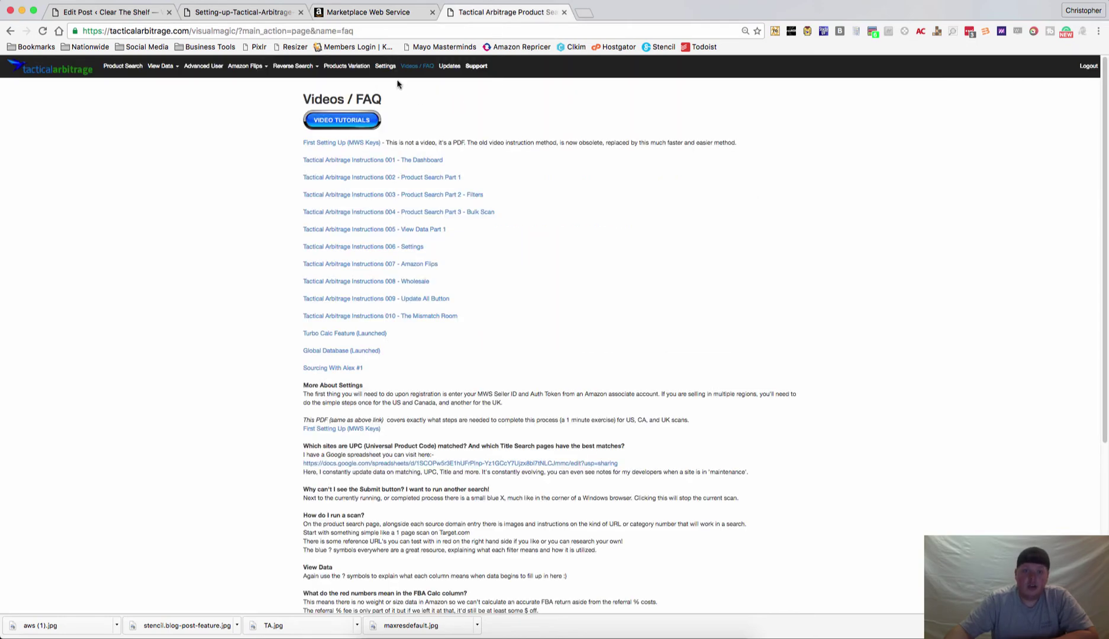
click(385, 68)
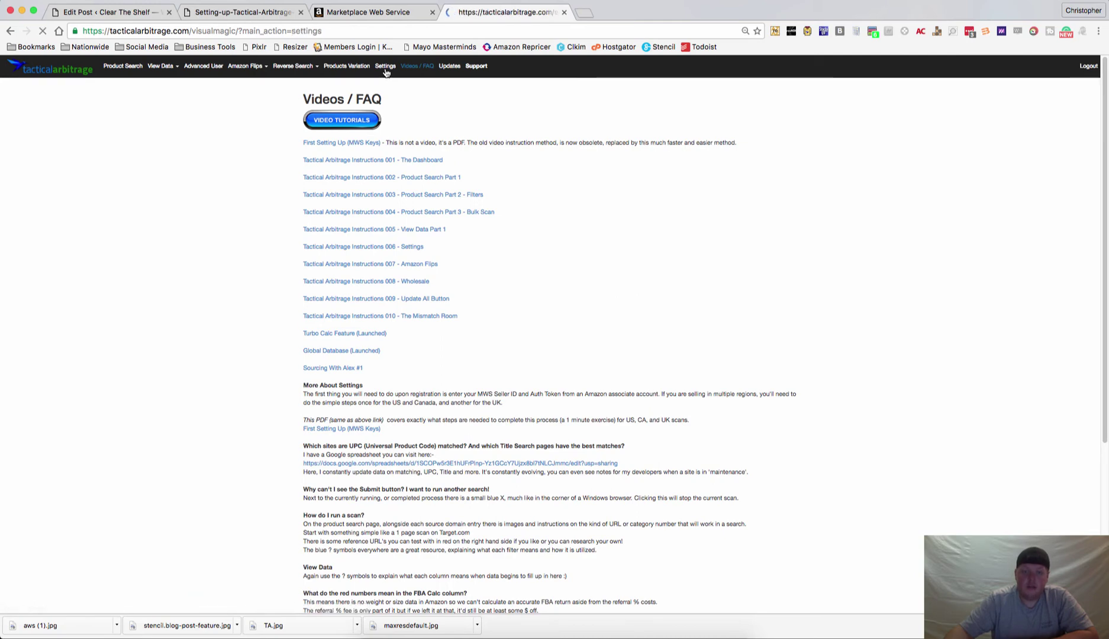
right_click(409, 210)
click(376, 401)
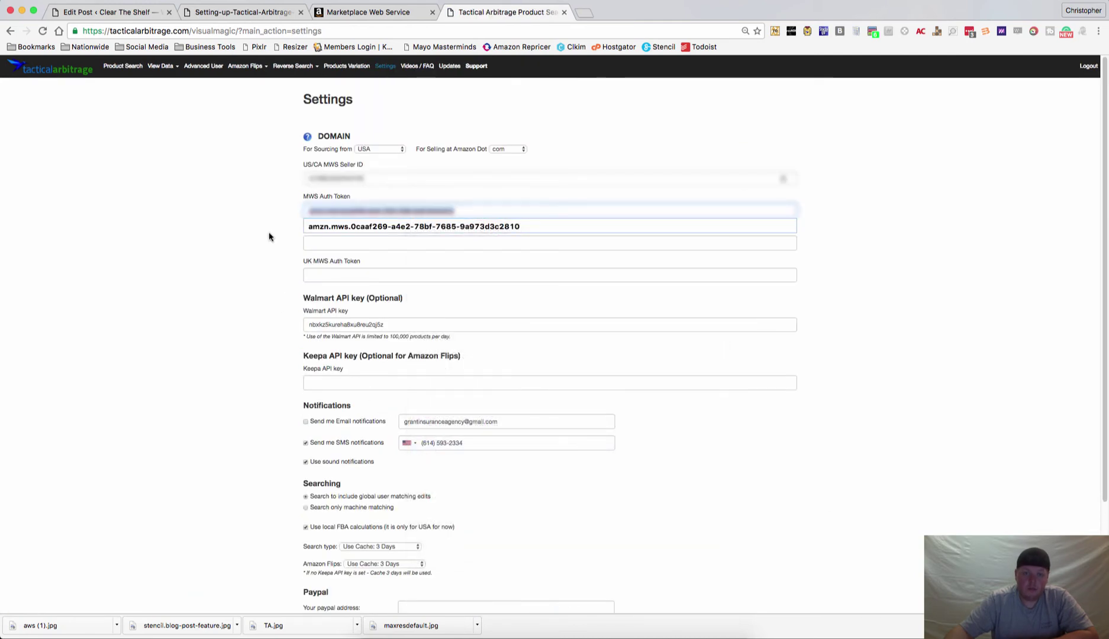
Check the Seller ID and token against the Amazon page, then save the MWS settings
click(377, 13)
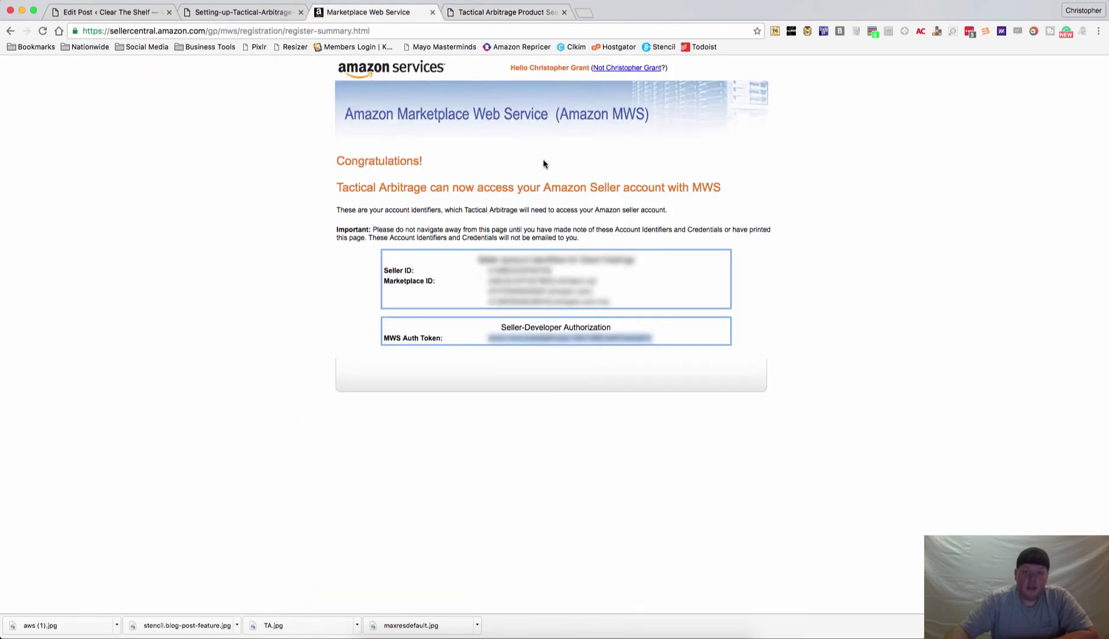
click(525, 12)
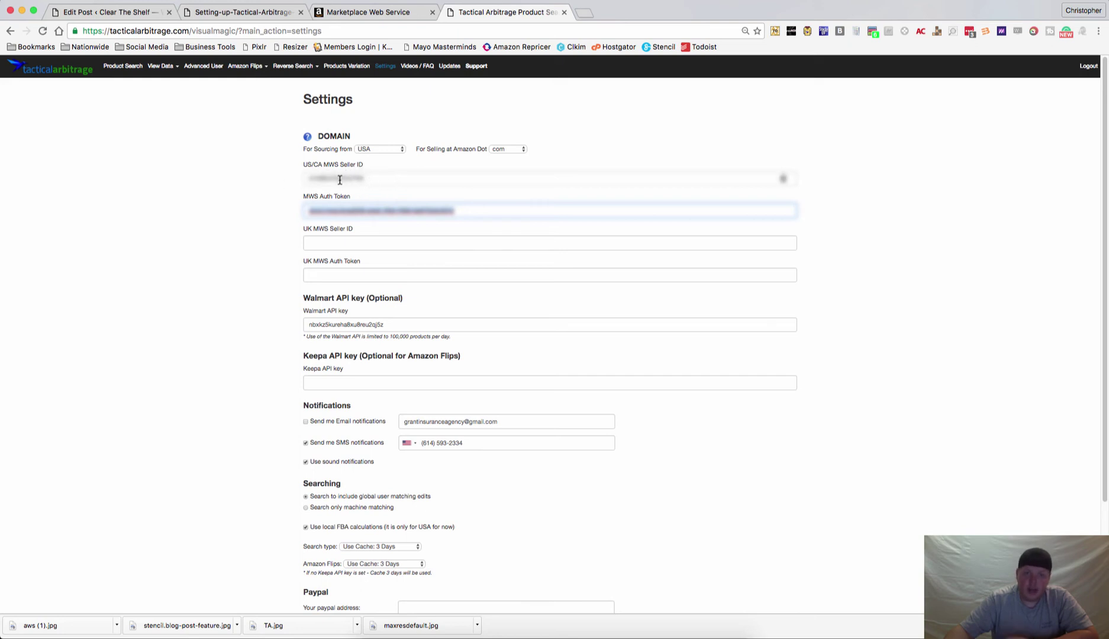
click(388, 13)
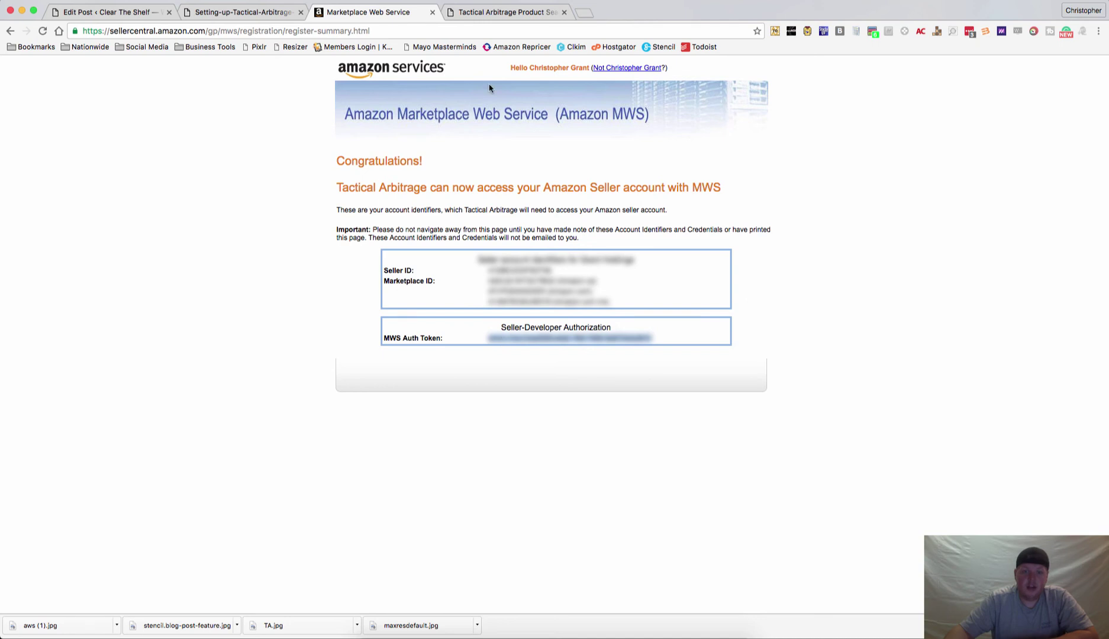
click(480, 13)
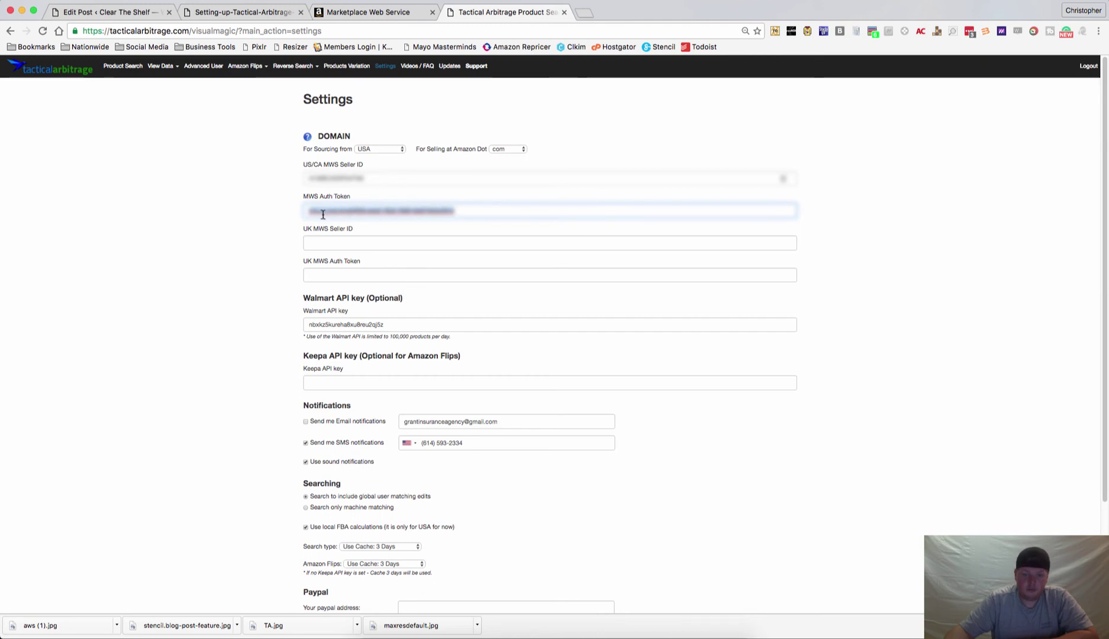
scroll(264, 224, down, 3)
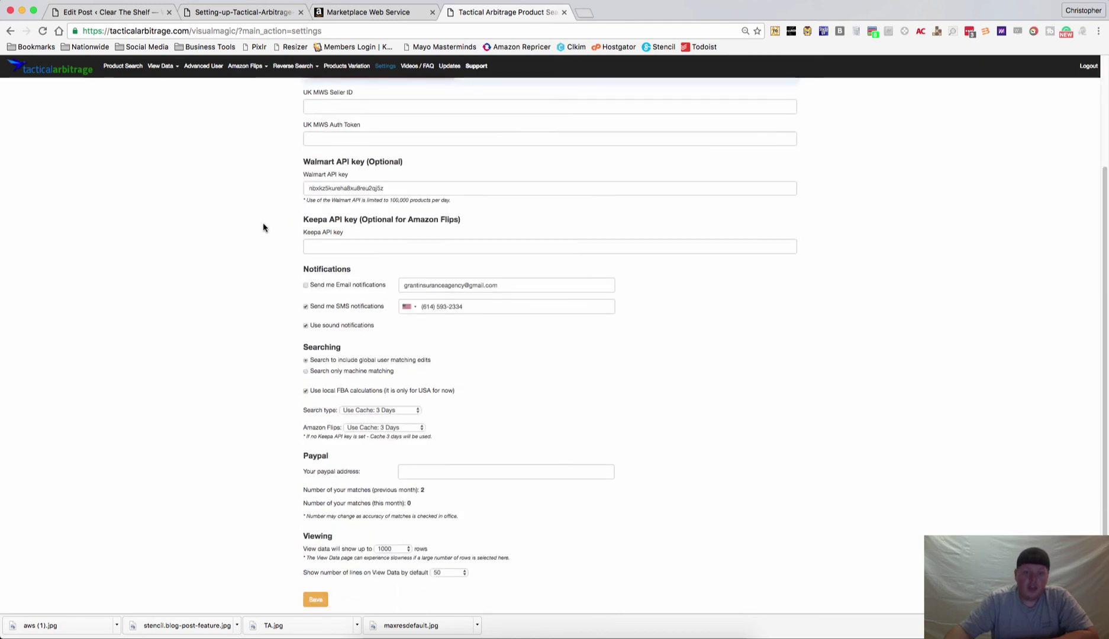
click(316, 601)
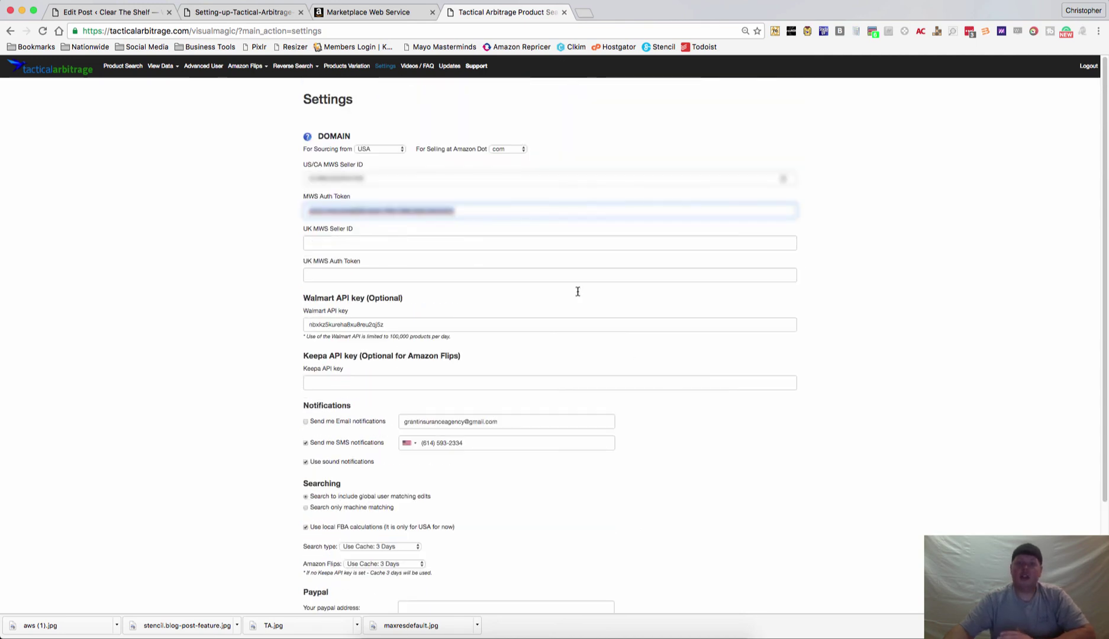
Leave the saved Settings for Tactical Arbitrage's Product Search page
click(132, 68)
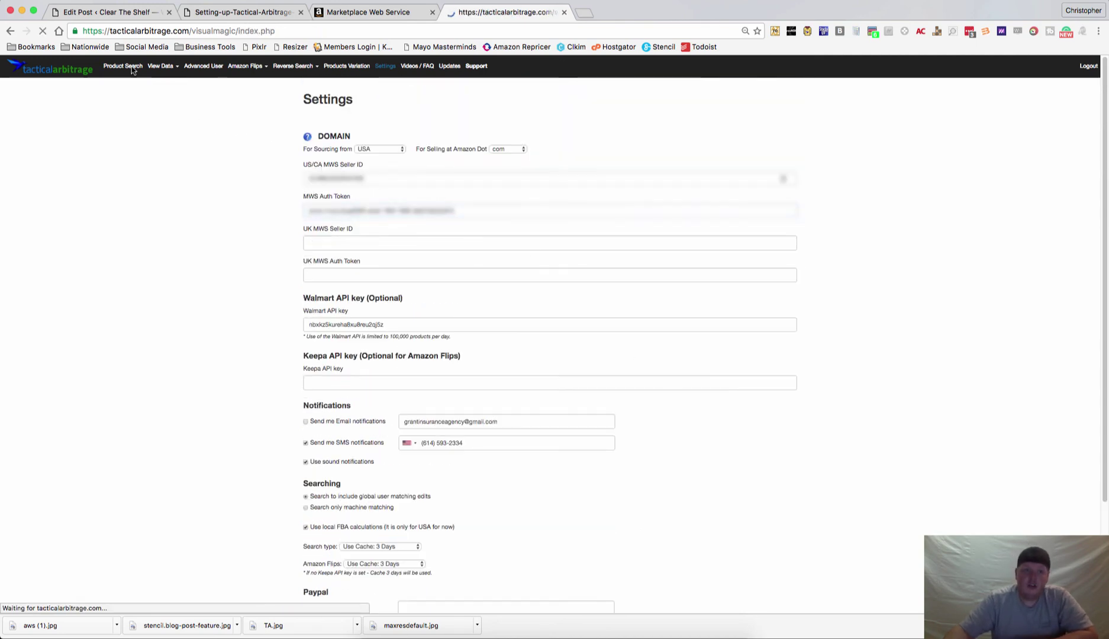